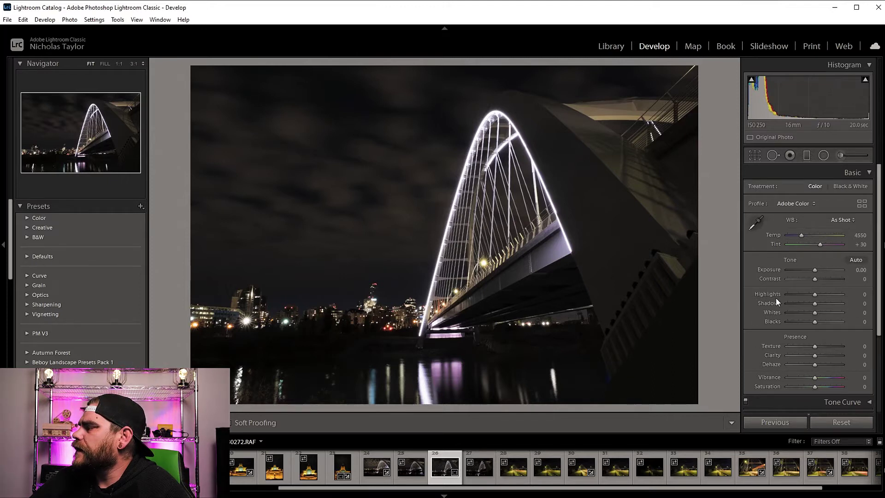
Auto-adjust the bridge photo's tone and refine it to Exposure +1.32, Contrast +7, Highlights -19, Shadows +30, Whites -19 and Blacks -5.
click(856, 260)
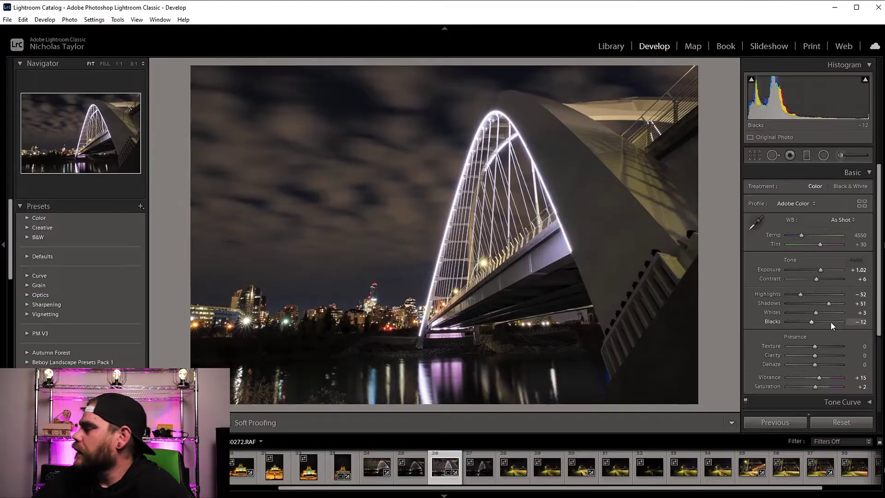
drag(819, 294, 800, 289)
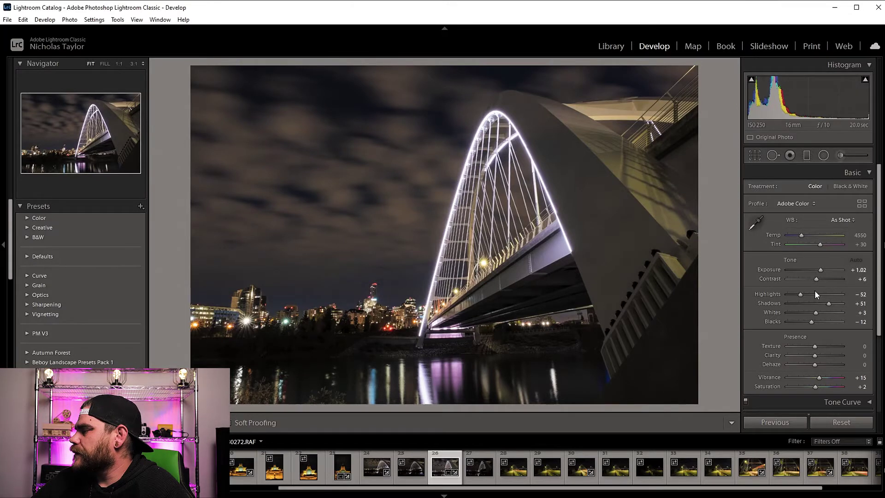
drag(820, 269, 822, 270)
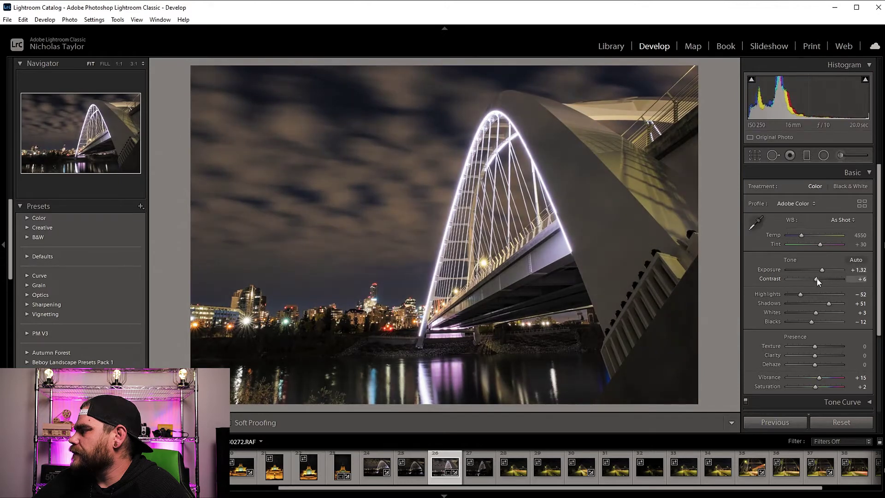
drag(817, 278, 821, 270)
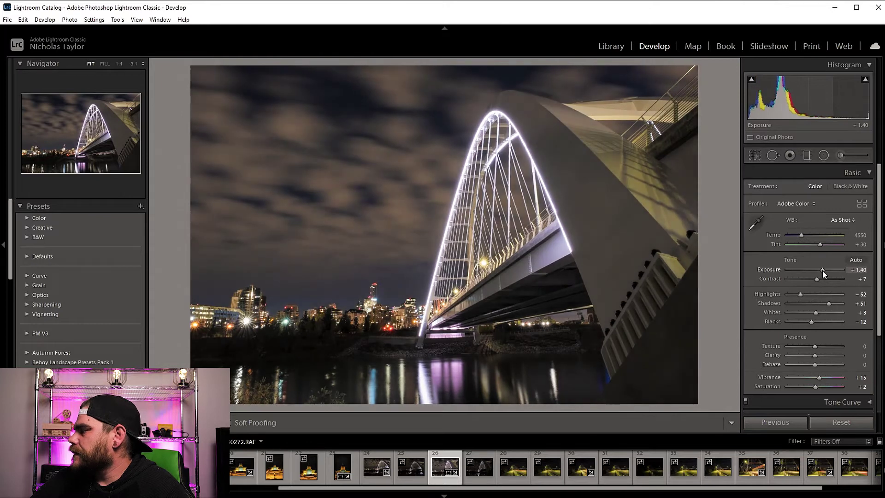
key(ctrl+z)
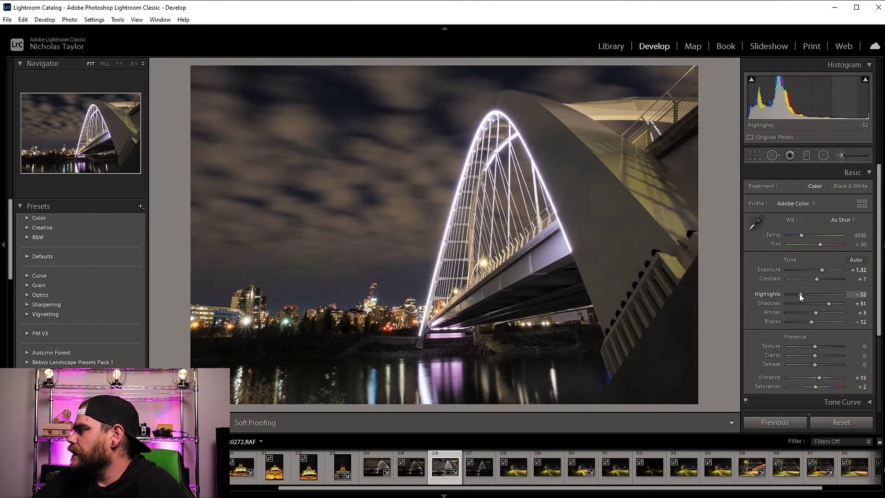
drag(800, 295, 814, 322)
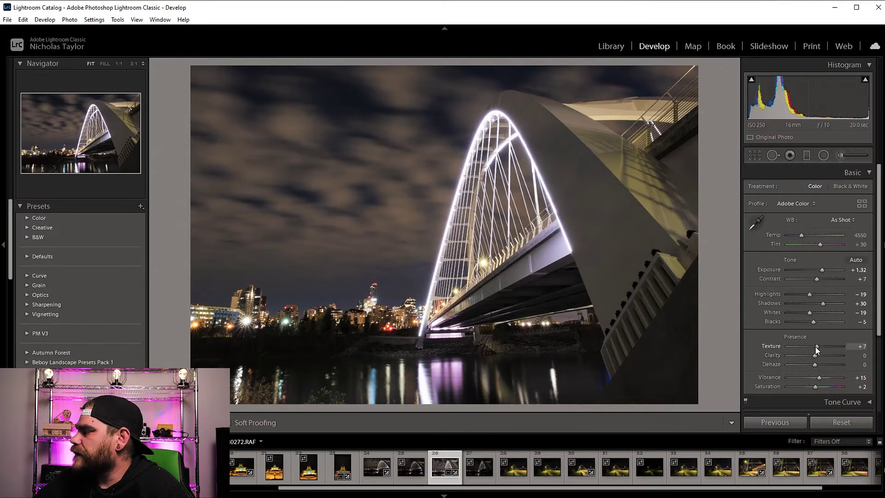
Set the bridge photo's Texture, Clarity and Dehaze to +5 each and its Saturation to +11.
drag(815, 355, 818, 363)
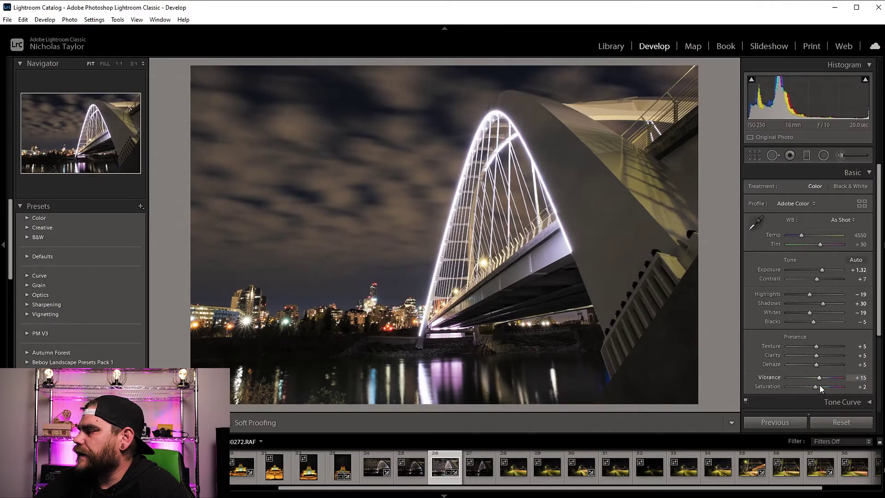
drag(817, 385, 819, 386)
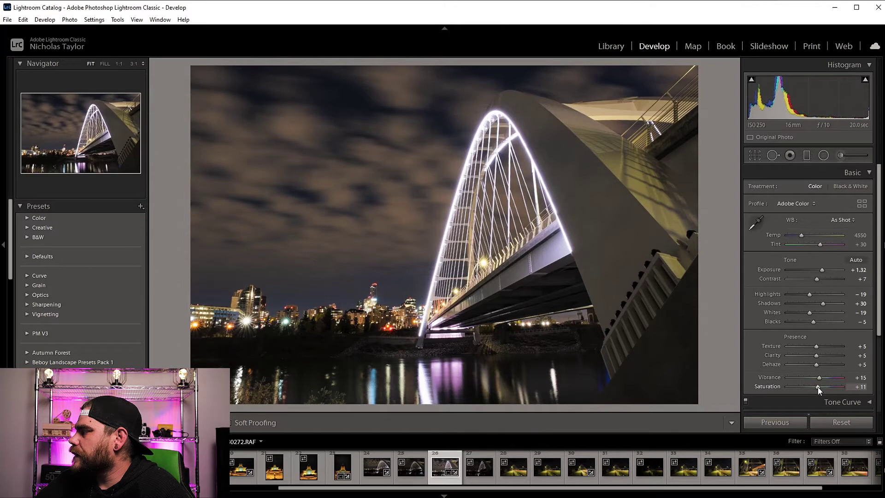
click(868, 174)
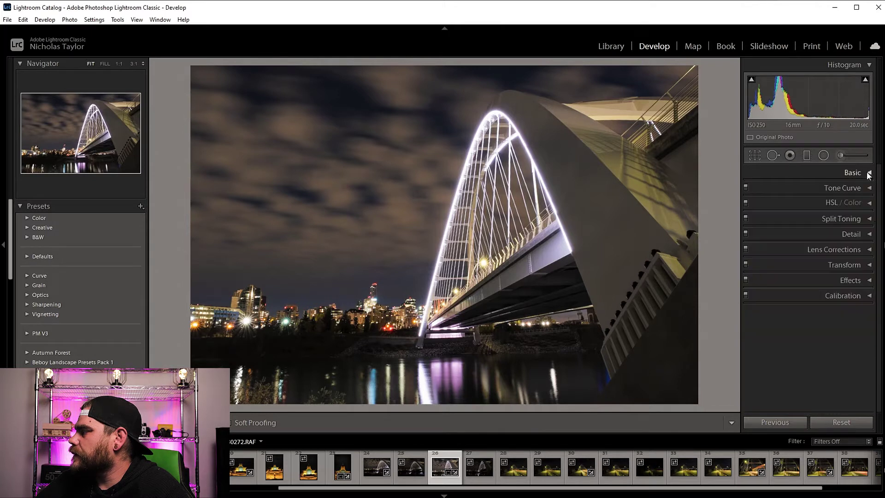
Increase the bridge photo's sharpening Amount to 79.
click(869, 234)
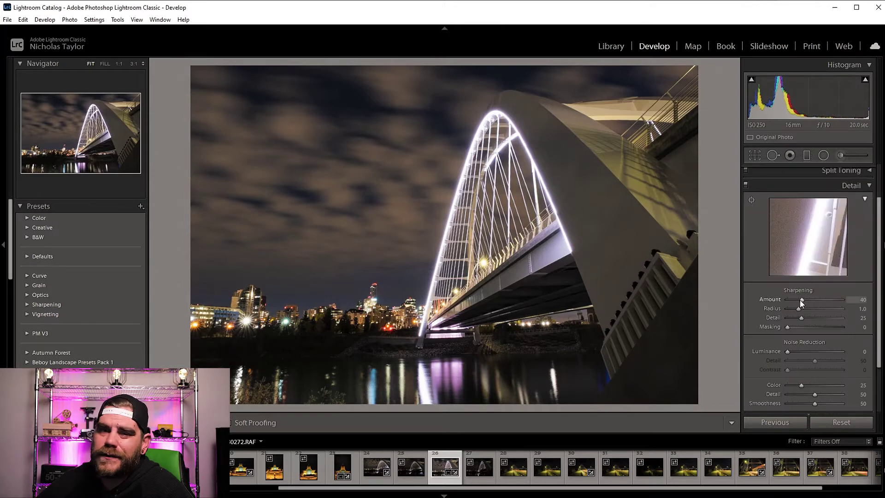
drag(816, 303, 817, 301)
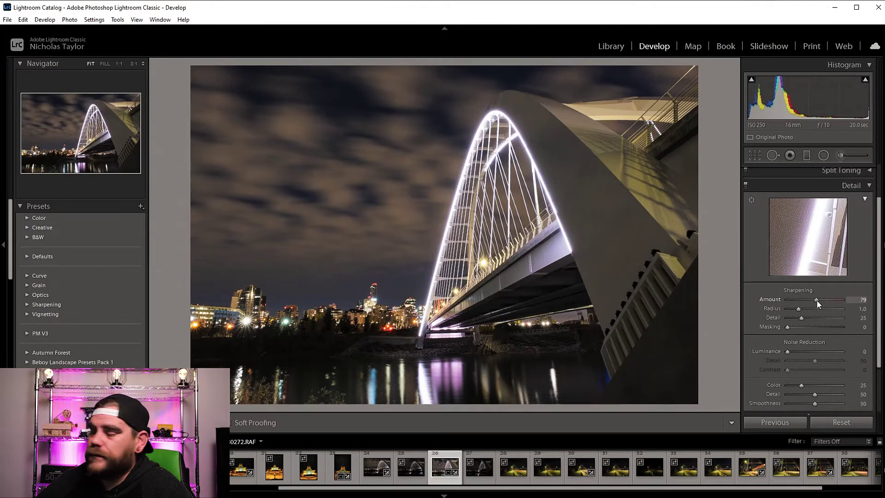
click(870, 187)
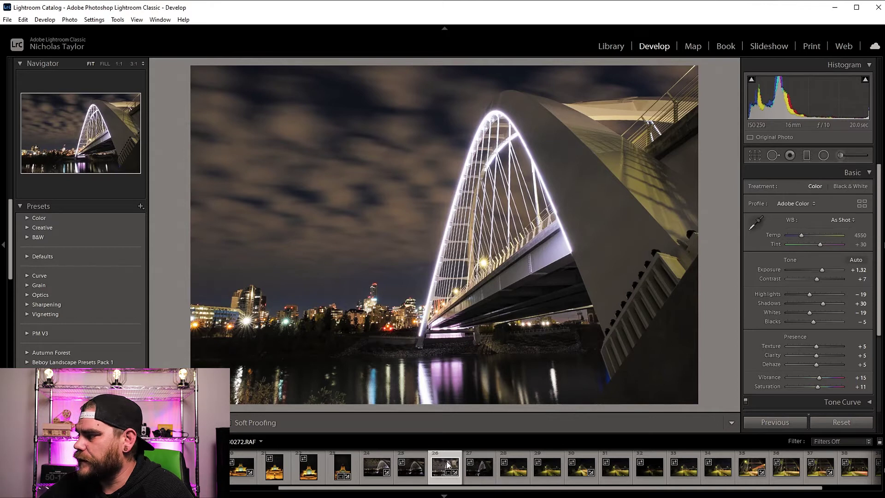
Send the adjusted bridge photo from Lightroom Classic to Adobe Photoshop 2020 for editing.
right_click(441, 464)
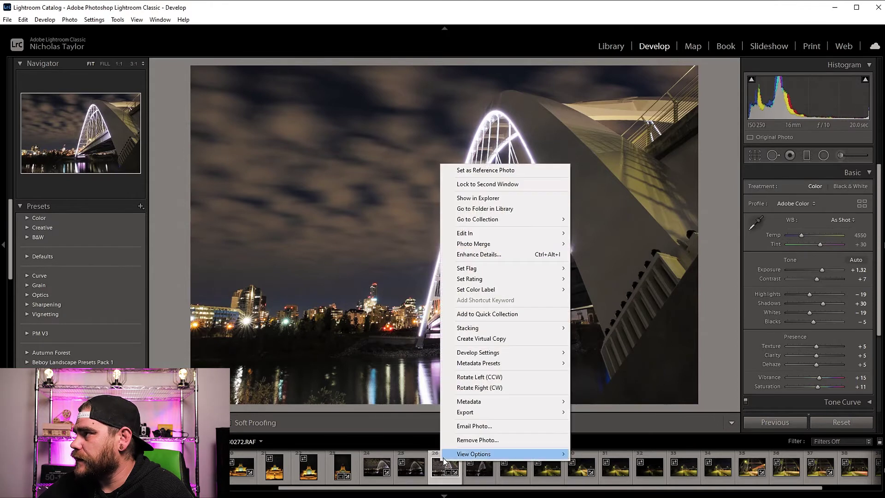
mouse_move(489, 233)
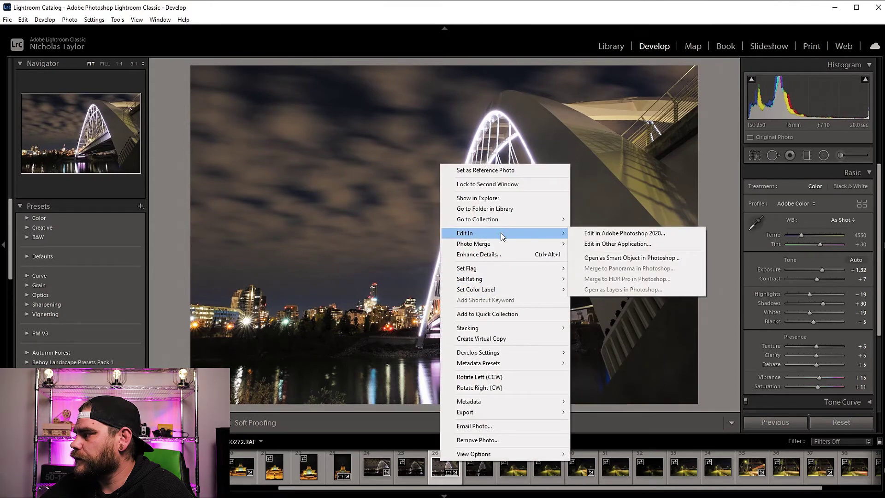
click(619, 234)
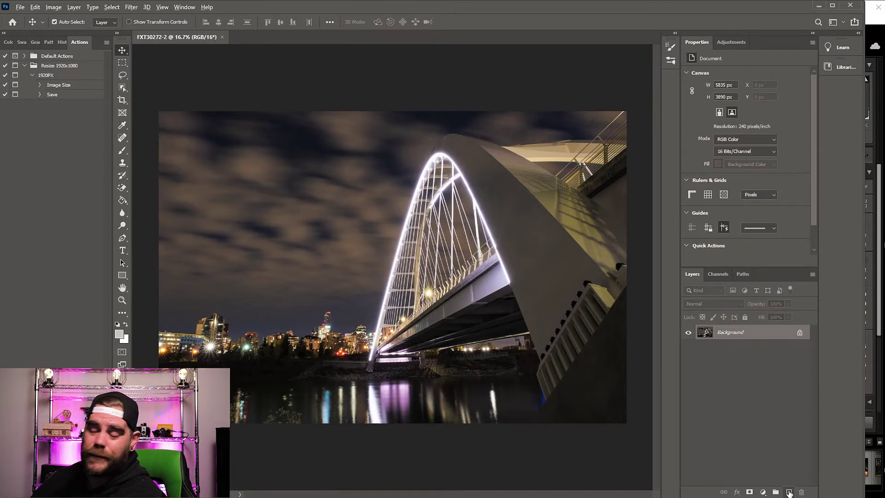
Create a new layer named Light above the background, using the Overlay blend mode at 100% opacity.
alt+click(789, 492)
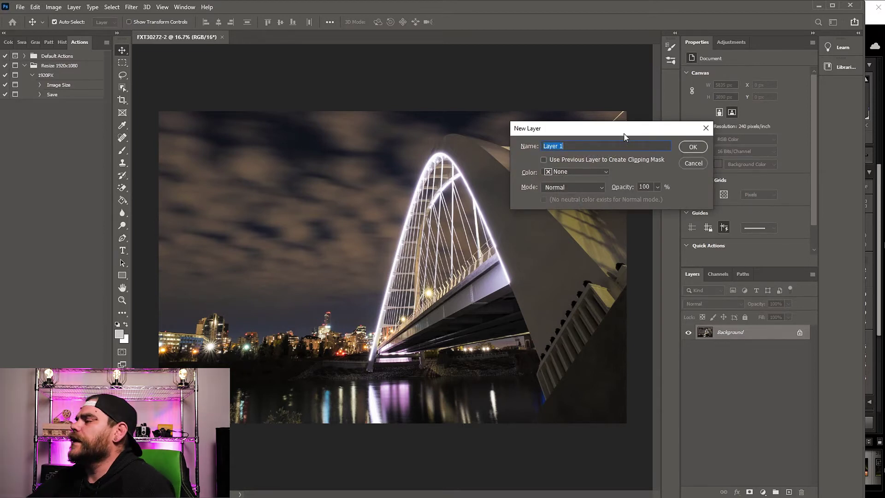
drag(616, 129, 490, 202)
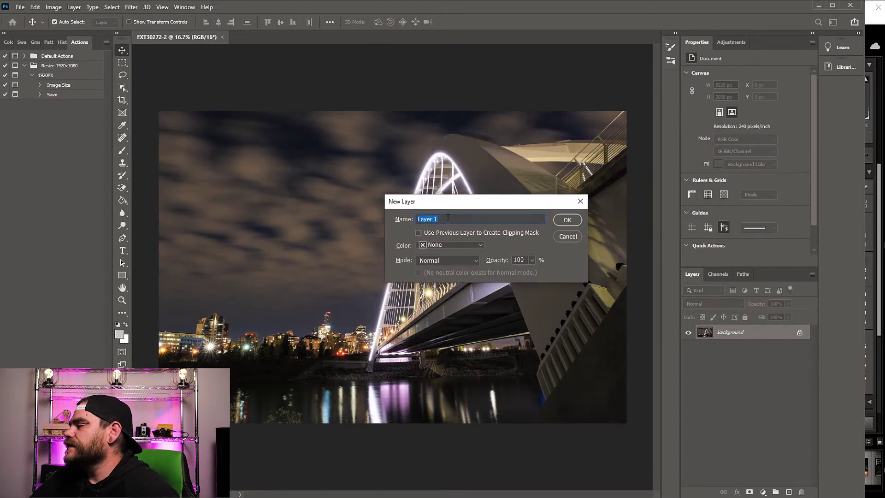
text(Light)
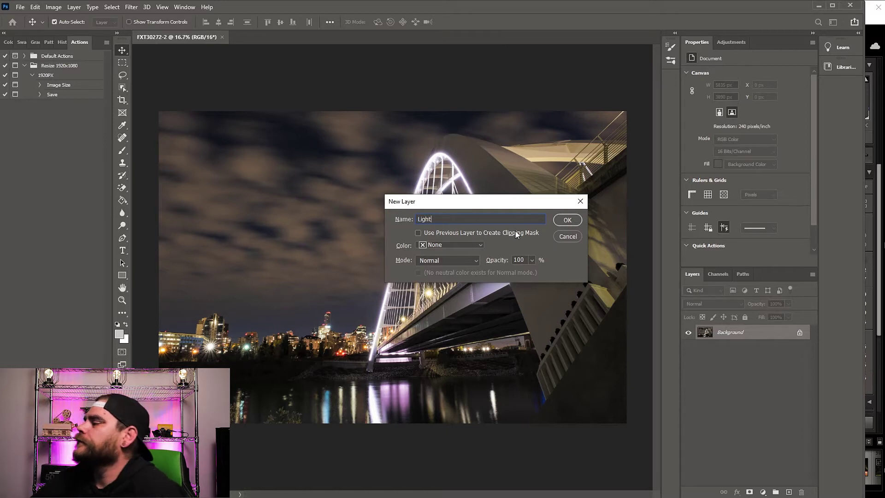
click(473, 261)
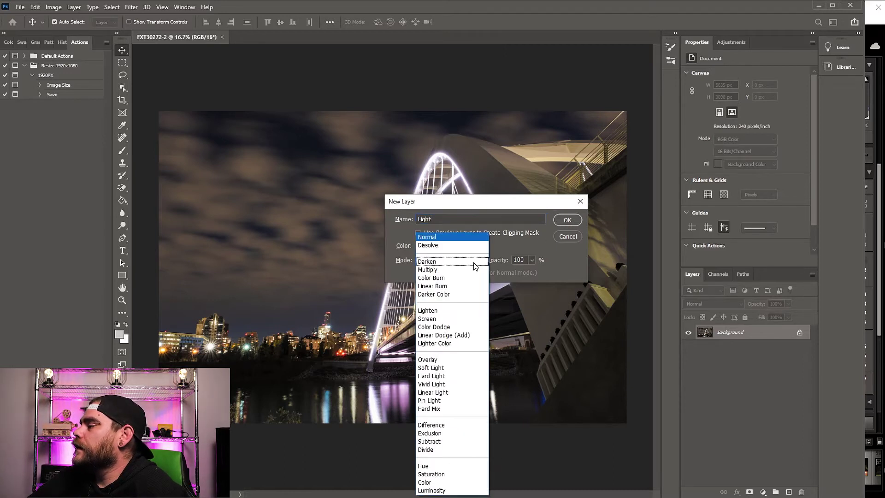
click(428, 360)
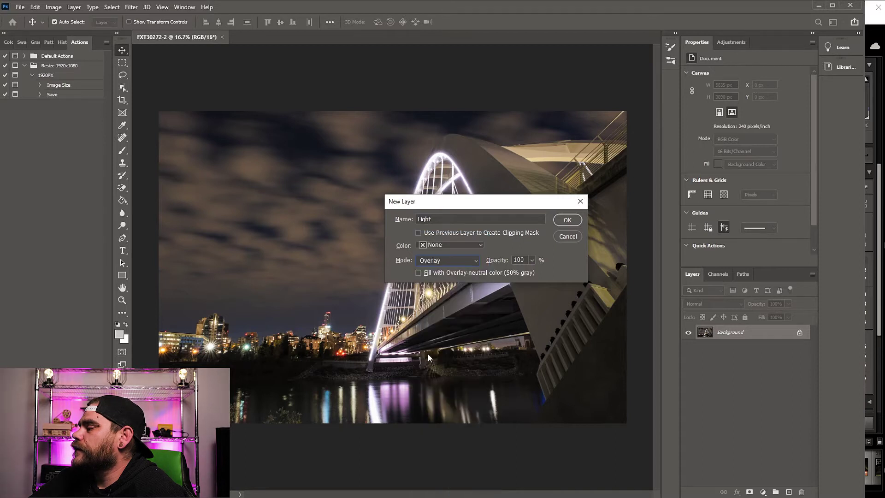
click(567, 219)
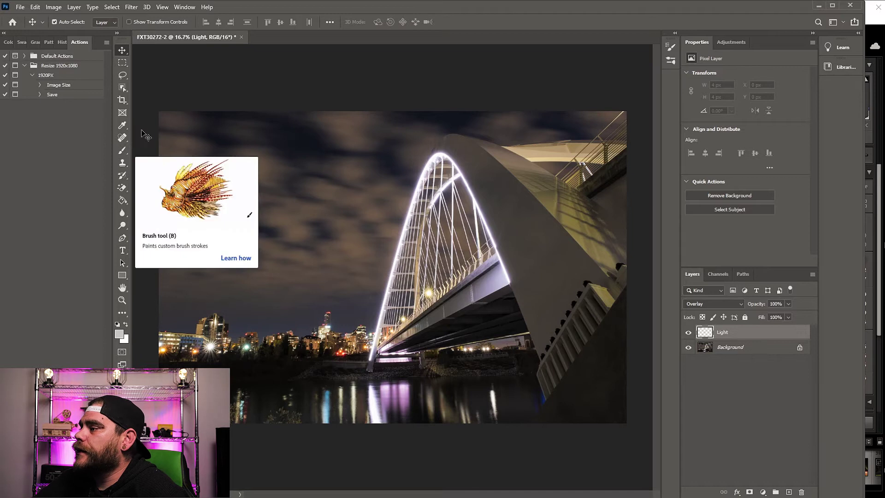
Set up the Brush tool with the Soft Round Pressure Size preset, a 354 px size and 10% opacity.
click(125, 154)
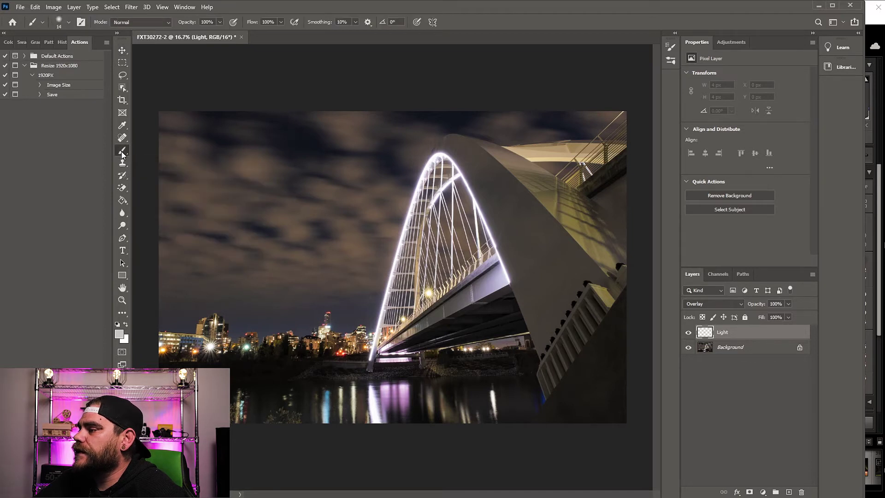
click(68, 23)
drag(114, 122, 115, 117)
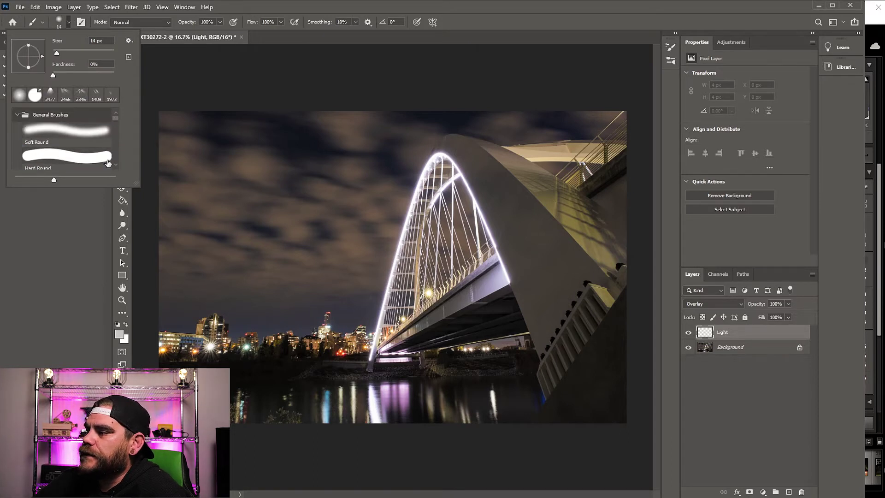
scroll(115, 164, down, 3)
scroll(115, 164, down, 1)
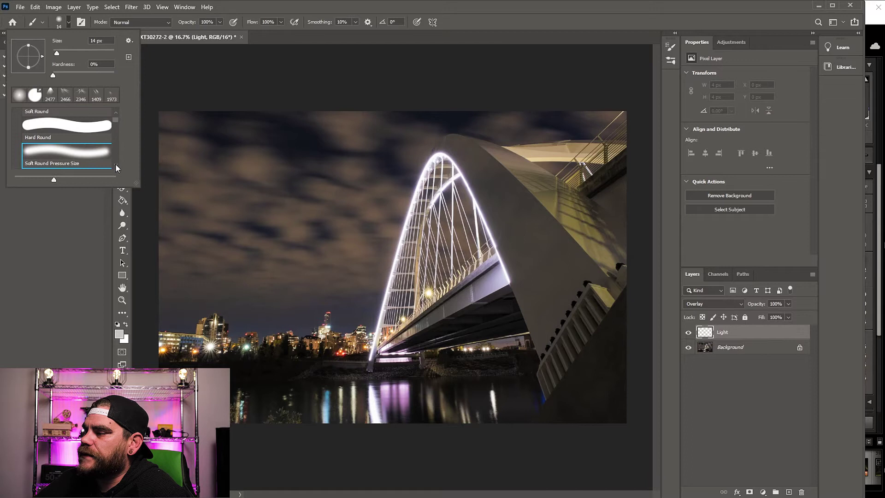
click(62, 153)
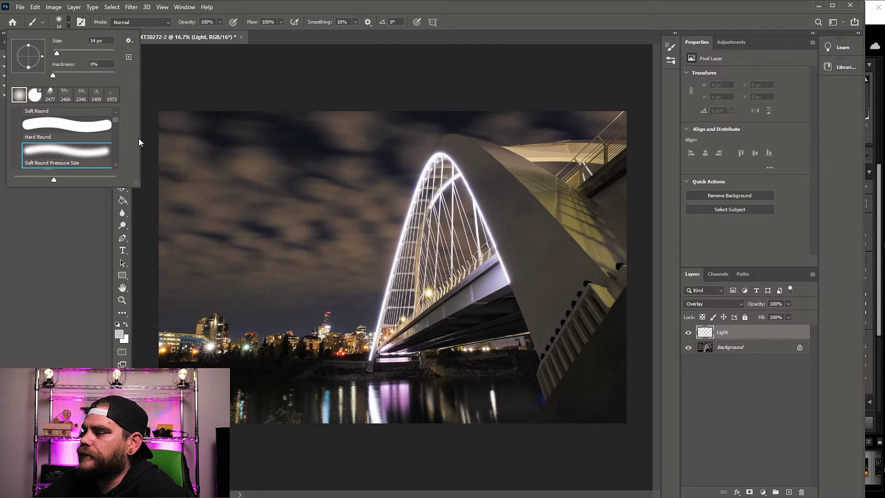
drag(56, 54, 60, 55)
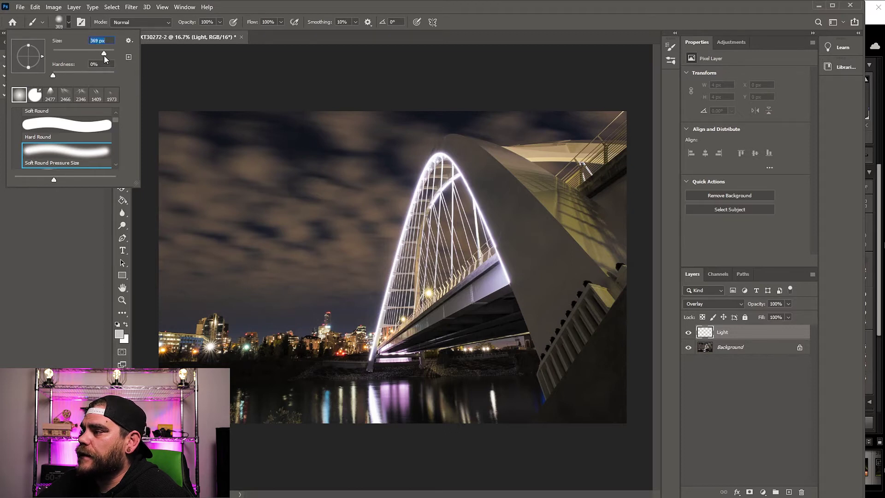
drag(105, 55, 103, 52)
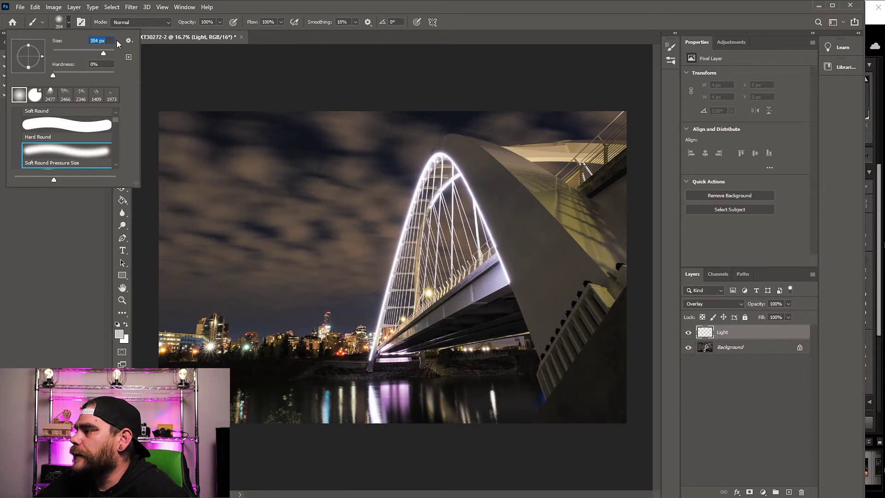
click(69, 23)
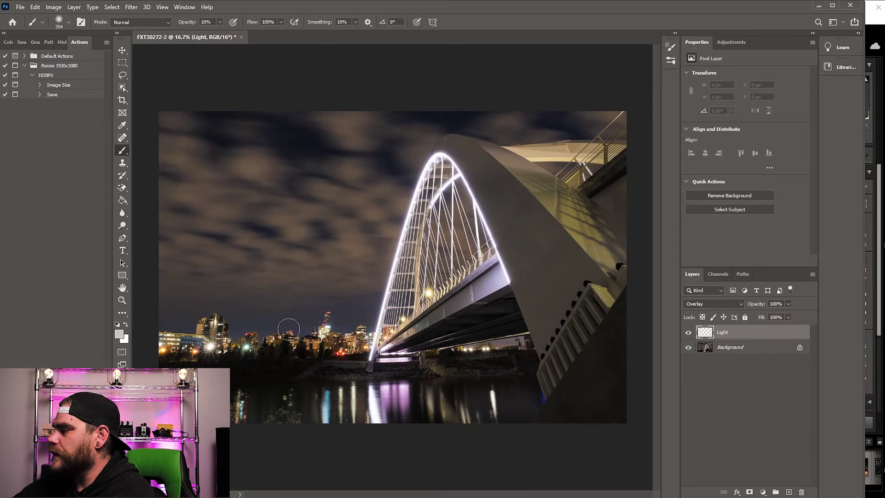
Paint soft strokes on the Light layer over the city skyline lights and their reflections in the river.
key(ctrl+plus)
key(ctrl+plus)
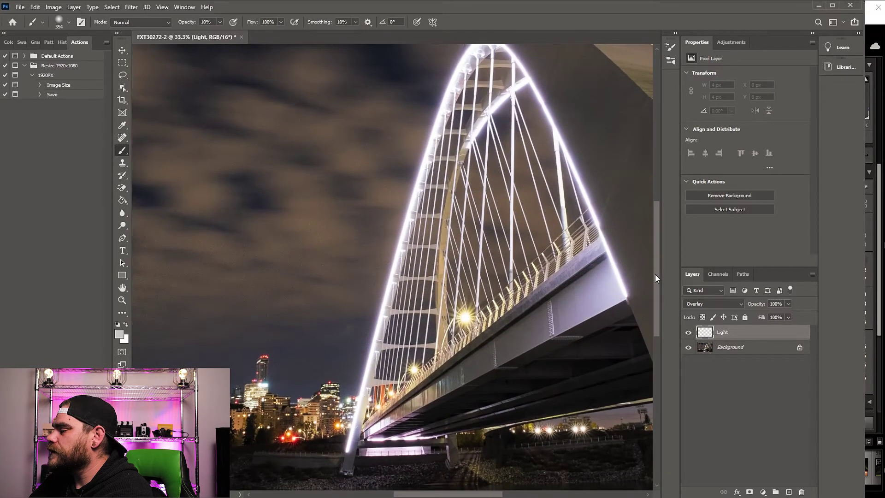
scroll(655, 272, down, 3)
scroll(478, 488, left, 5)
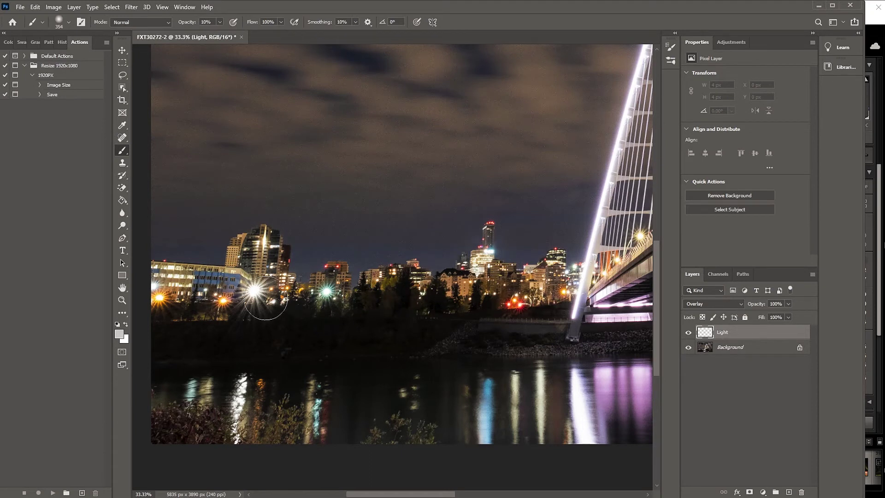
drag(326, 300, 182, 405)
mouse_move(253, 382)
mouse_down()
mouse_move(280, 371)
mouse_move(329, 405)
mouse_move(438, 375)
mouse_move(475, 300)
mouse_up()
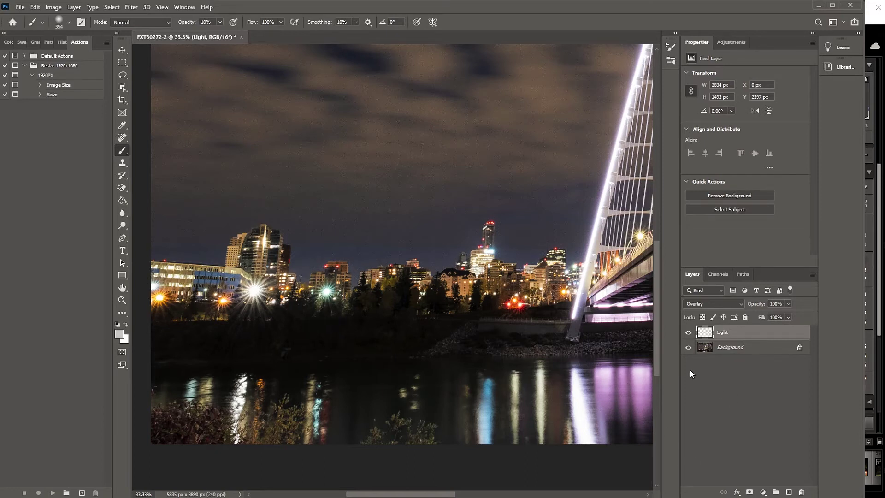
Compare the photo with and without the Light layer by toggling the layer's visibility.
key(ctrl+minus)
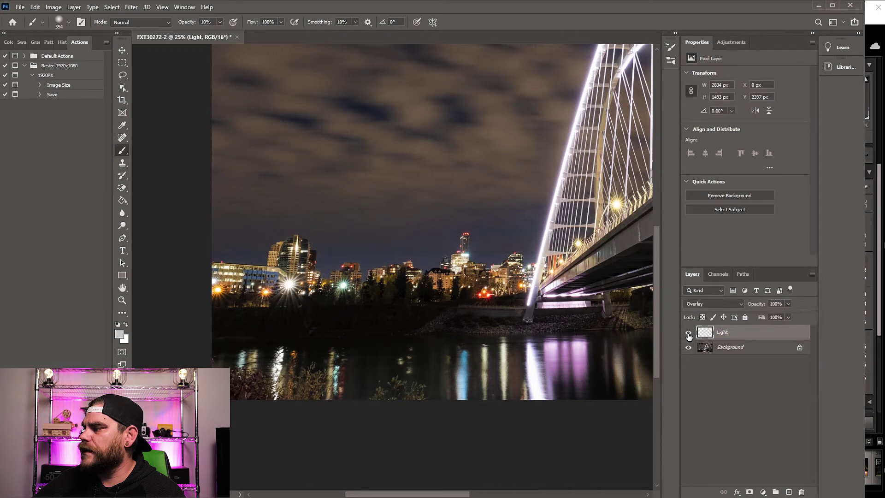
click(689, 333)
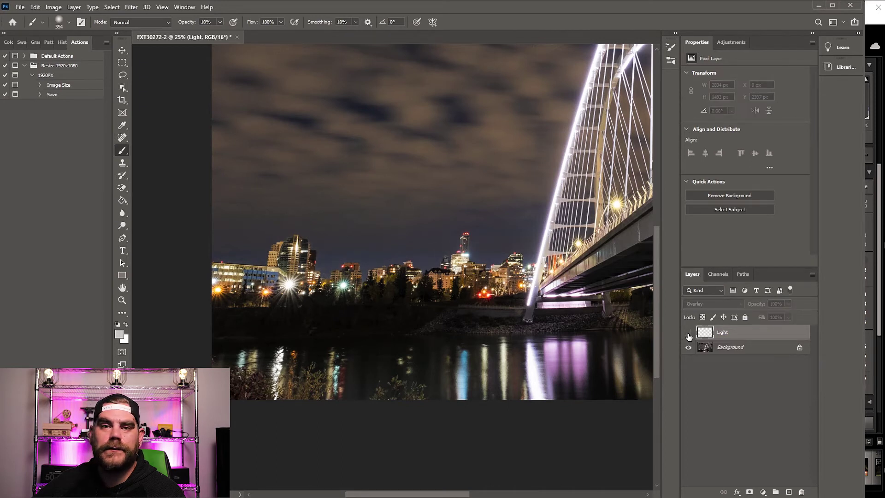
click(688, 334)
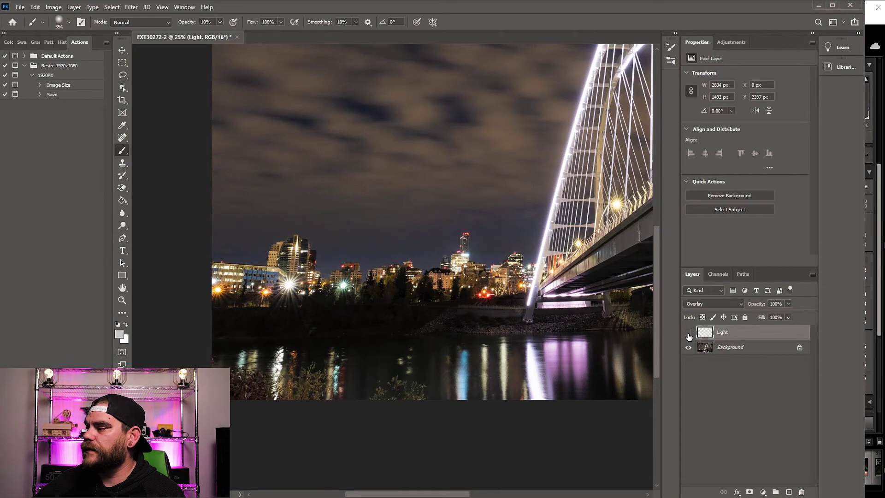
click(688, 333)
click(688, 334)
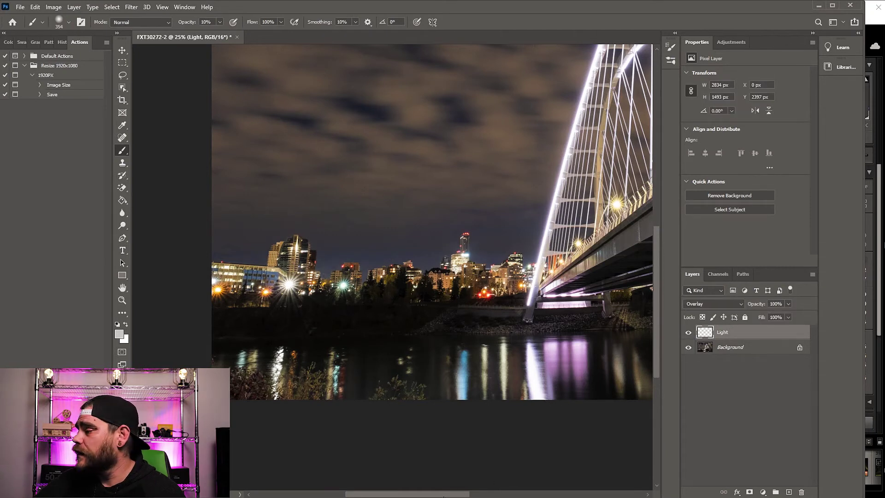
Paint soft strokes on the Light layer over the far-bank lights beneath the bridge and their reflections in the river.
scroll(434, 221, right, 5)
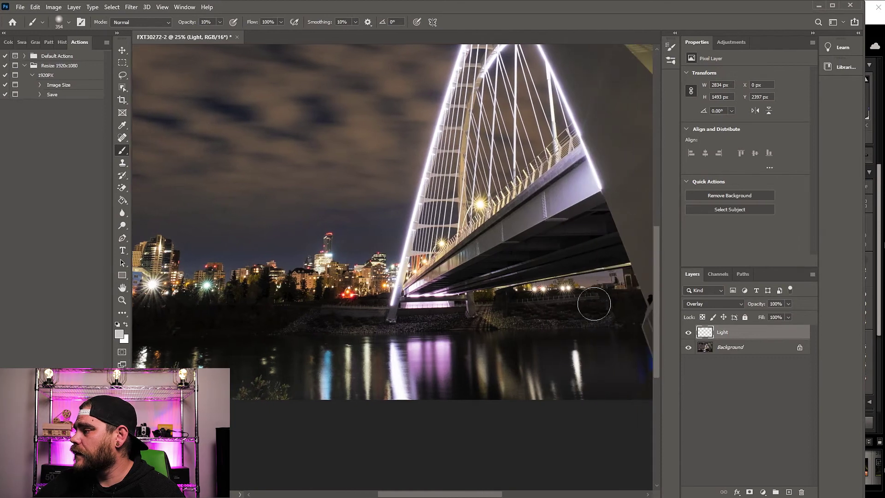
mouse_move(565, 297)
mouse_down()
mouse_move(332, 299)
mouse_move(323, 276)
mouse_move(387, 281)
mouse_move(372, 299)
mouse_up()
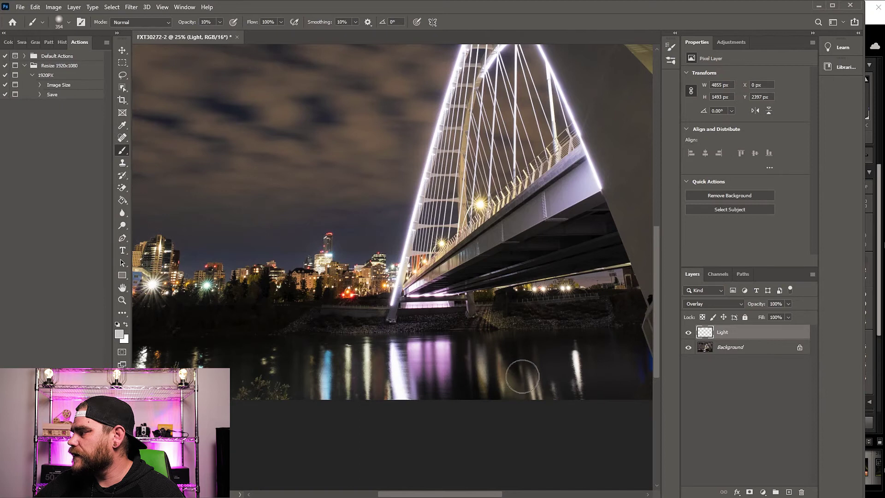
drag(426, 495, 449, 495)
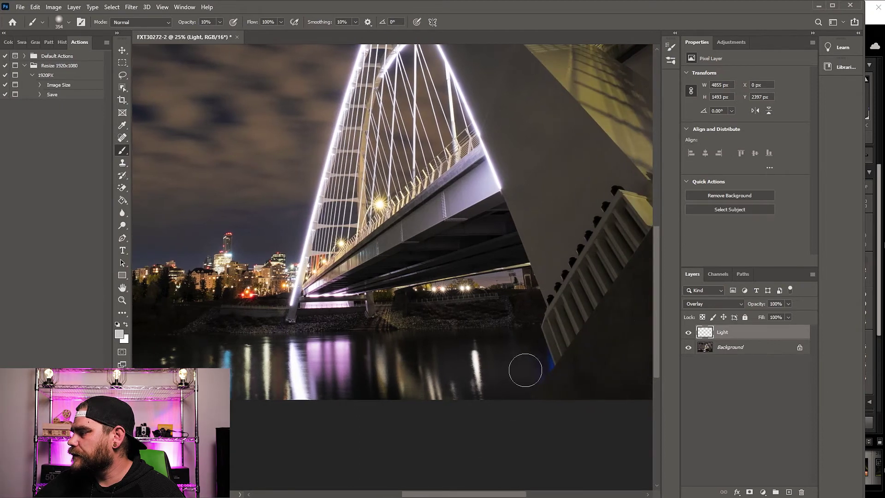
drag(511, 295, 405, 301)
drag(447, 495, 422, 495)
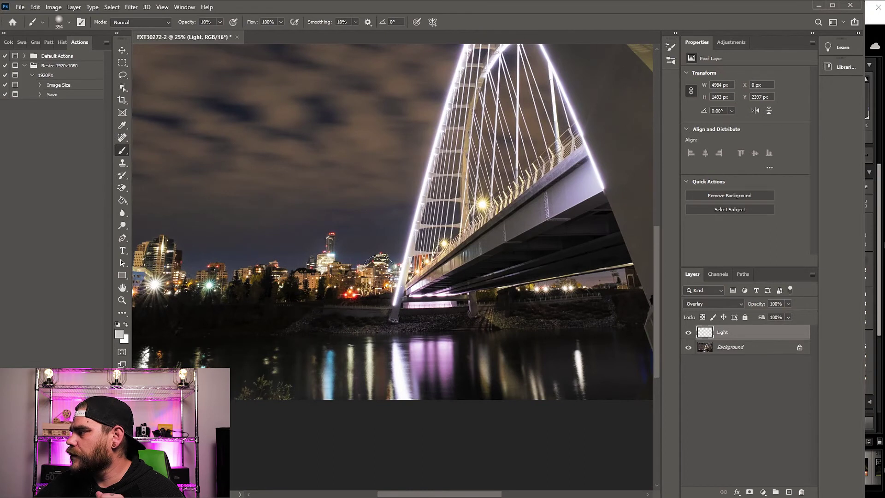
Set the brush opacity to 40% and paint over the bridge, its concrete arch and the cloudy sky on the Light layer.
drag(656, 289, 657, 268)
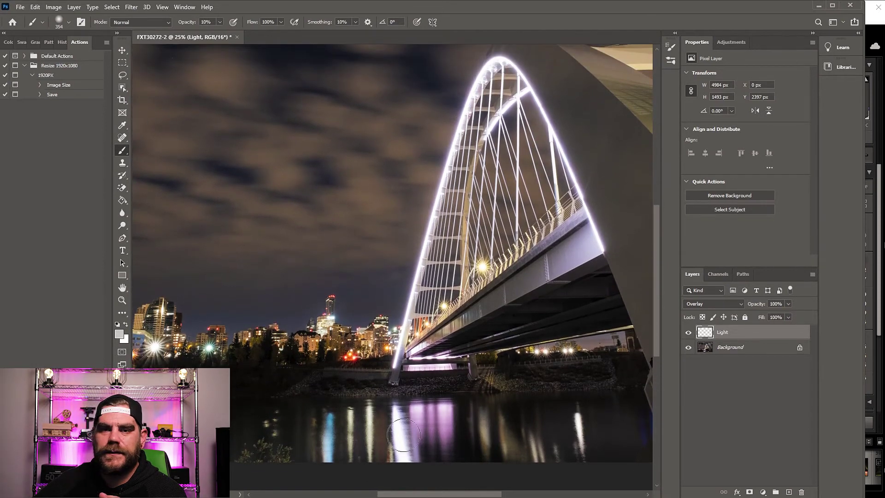
drag(406, 496, 433, 496)
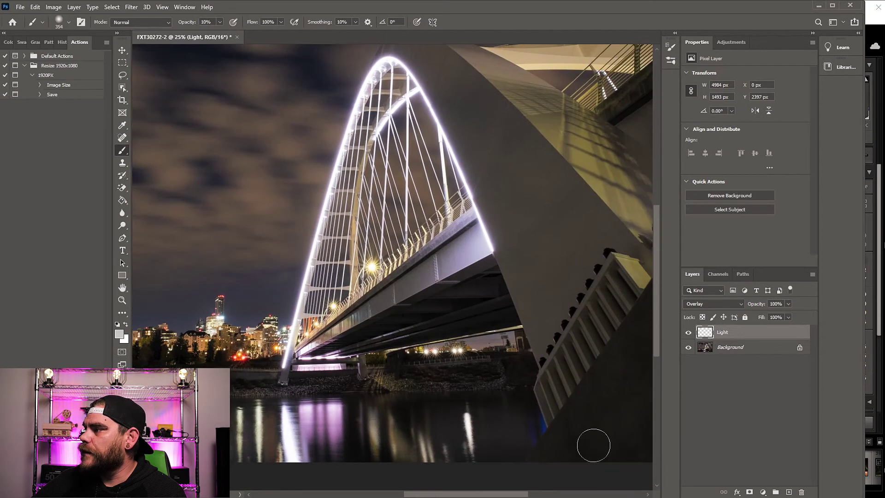
drag(656, 322, 662, 300)
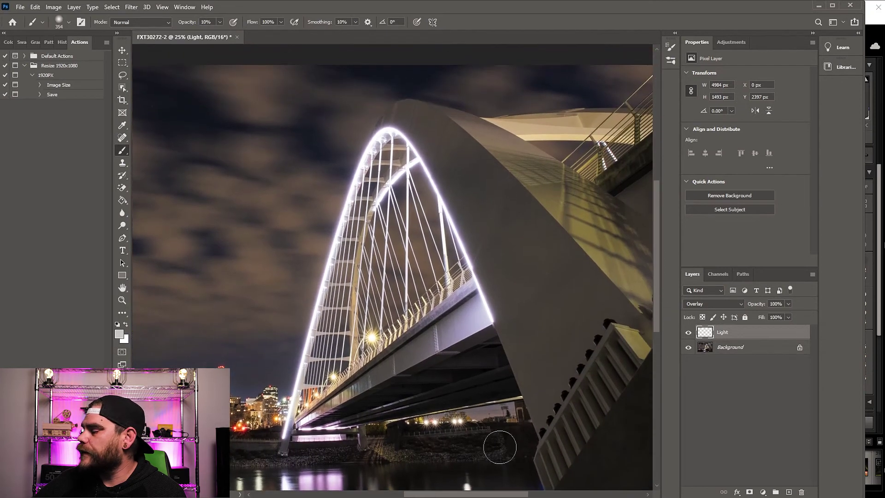
mouse_move(457, 494)
mouse_down()
mouse_move(481, 494)
mouse_move(465, 494)
mouse_up()
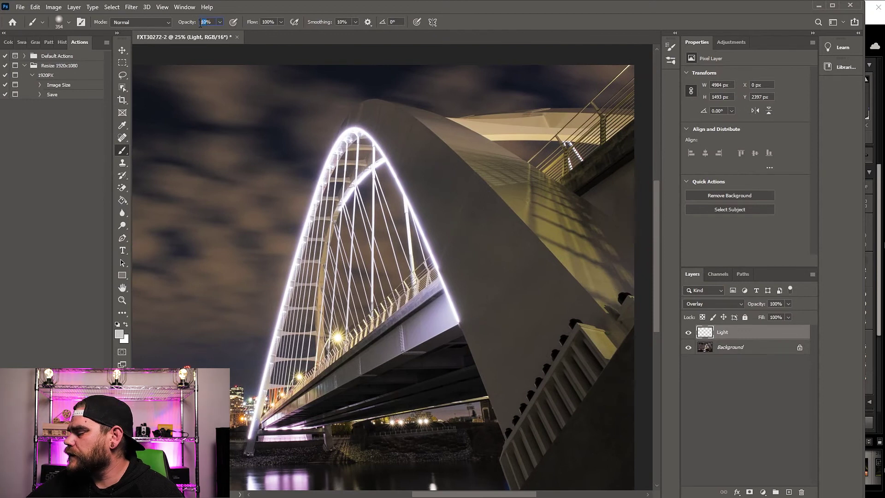
text(40)
key(Return)
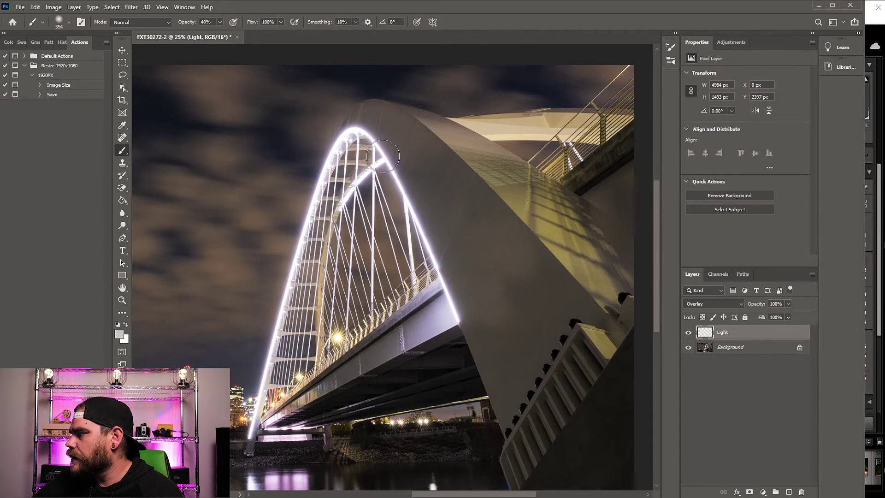
drag(294, 381, 288, 394)
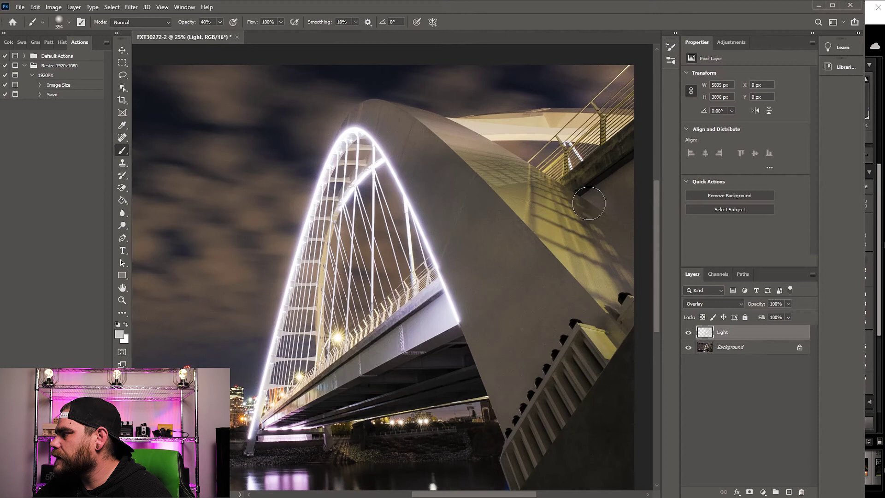
Zoom in to 50% on the railing beside the concrete arch and set the brush size to 14 px.
key(ctrl+plus)
key(ctrl+plus)
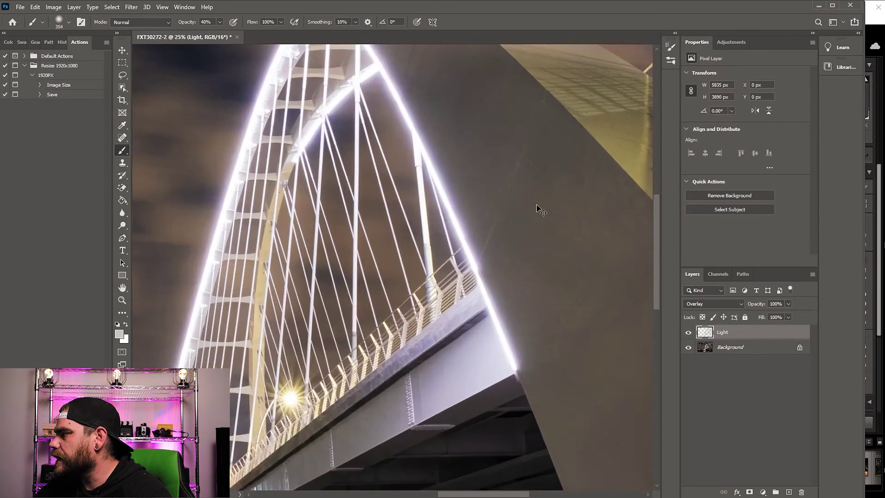
drag(656, 275, 657, 231)
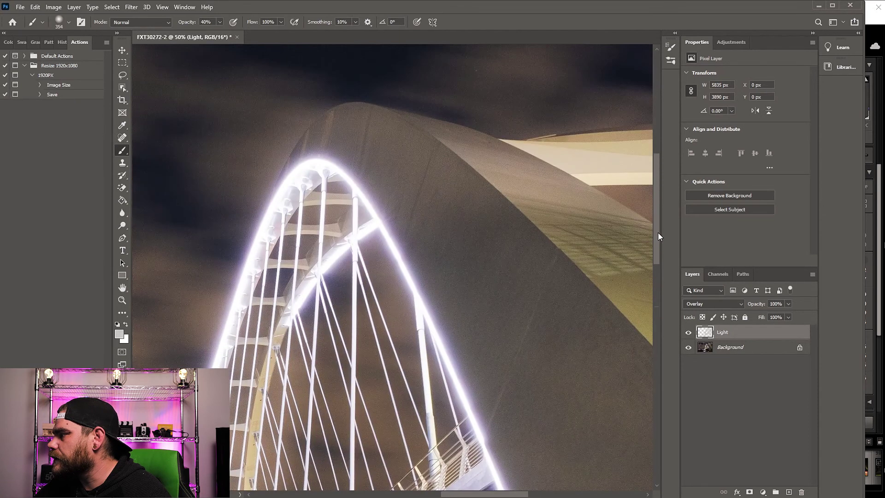
scroll(552, 450, right, 5)
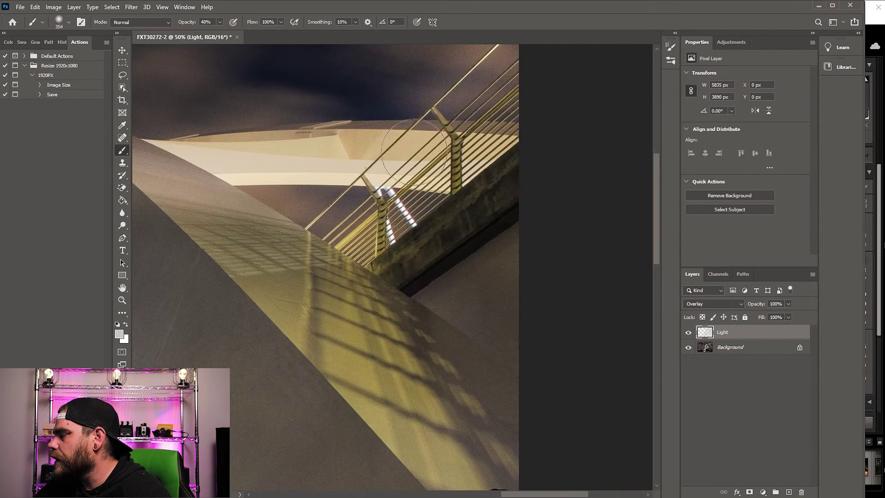
click(59, 22)
drag(68, 58, 57, 58)
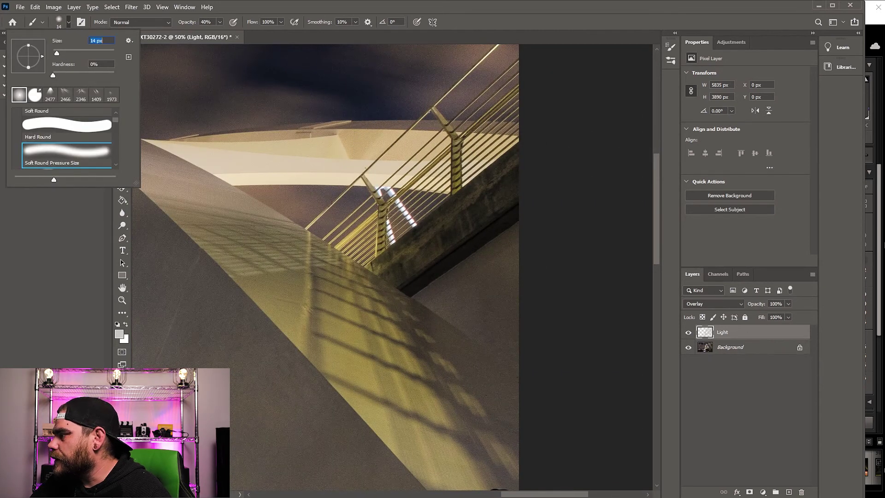
click(429, 111)
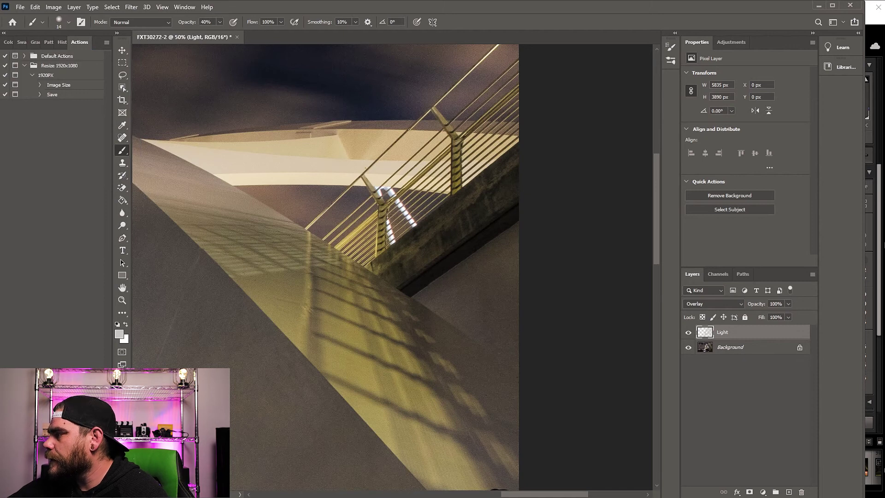